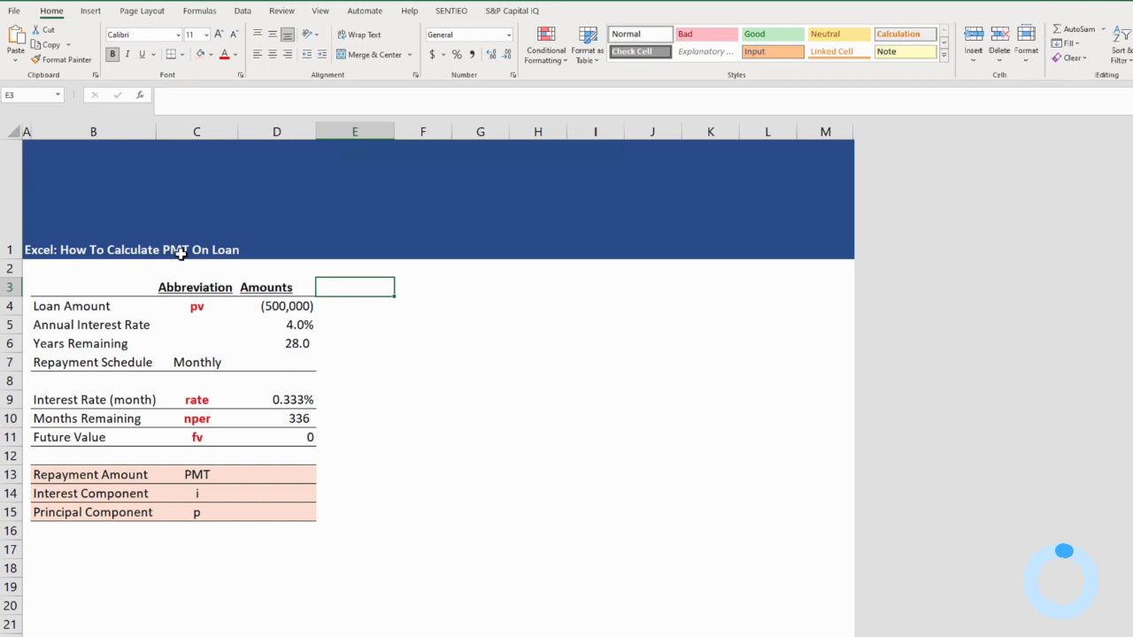
# Examine the formulas behind the monthly interest rate in D9 and the months remaining in D10
pyautogui.click(133, 268)
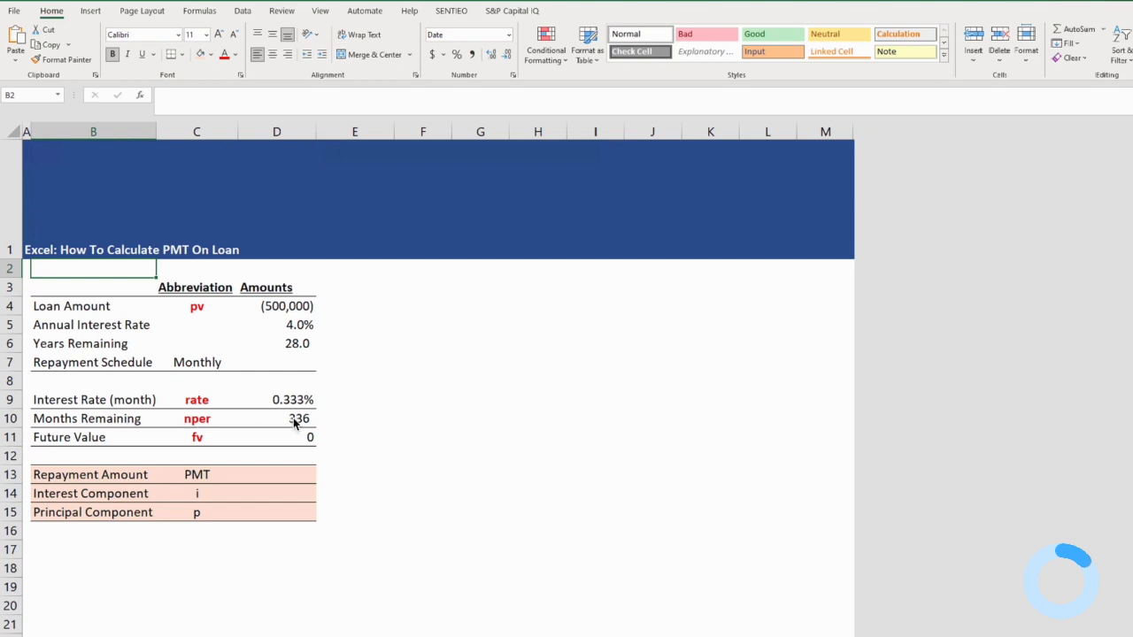
pyautogui.click(289, 400)
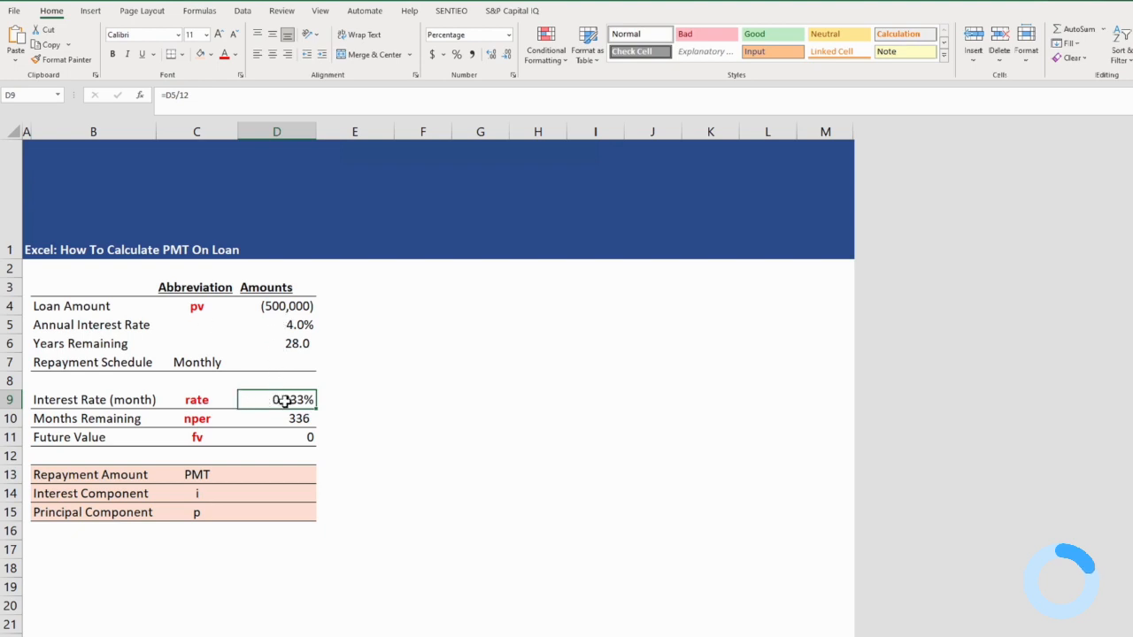
pyautogui.doubleClick(262, 404)
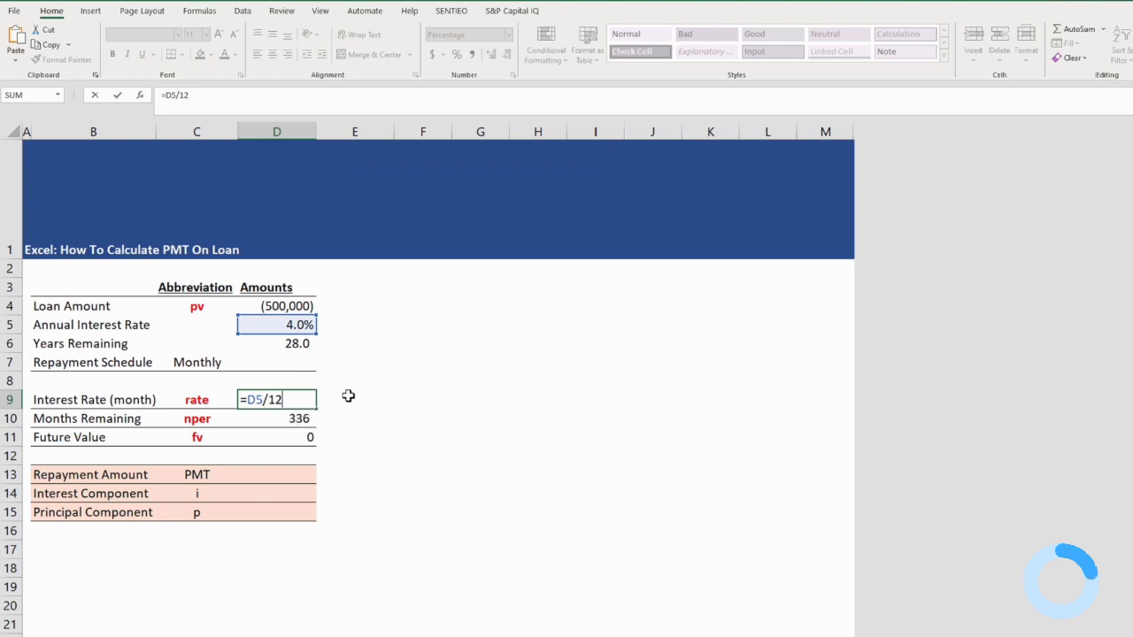
pyautogui.press('Return')
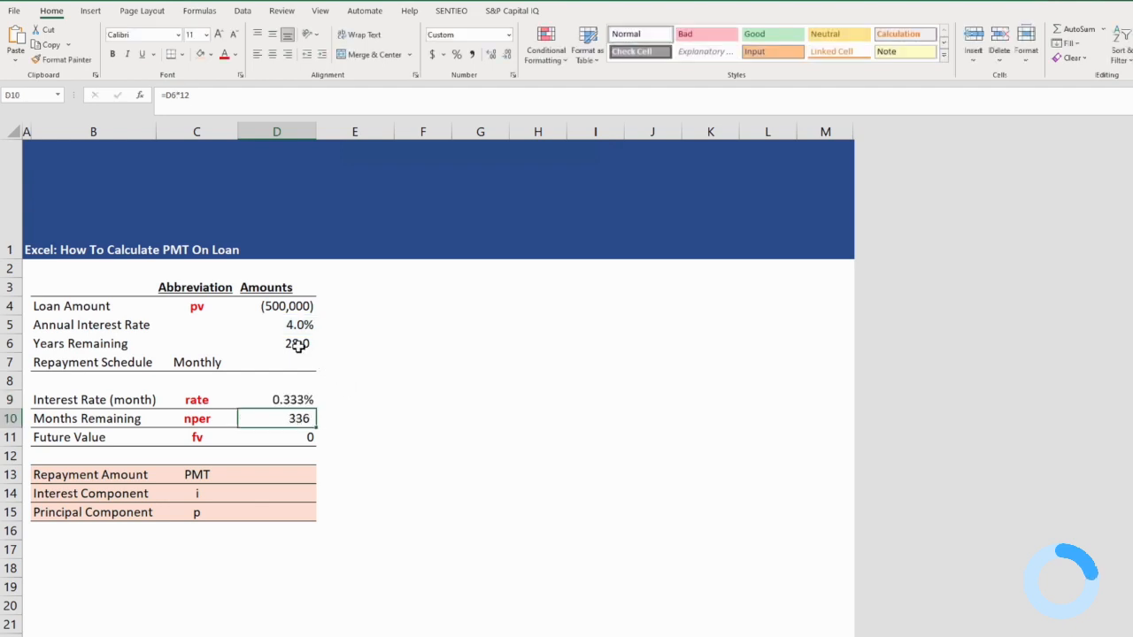
pyautogui.doubleClick(304, 416)
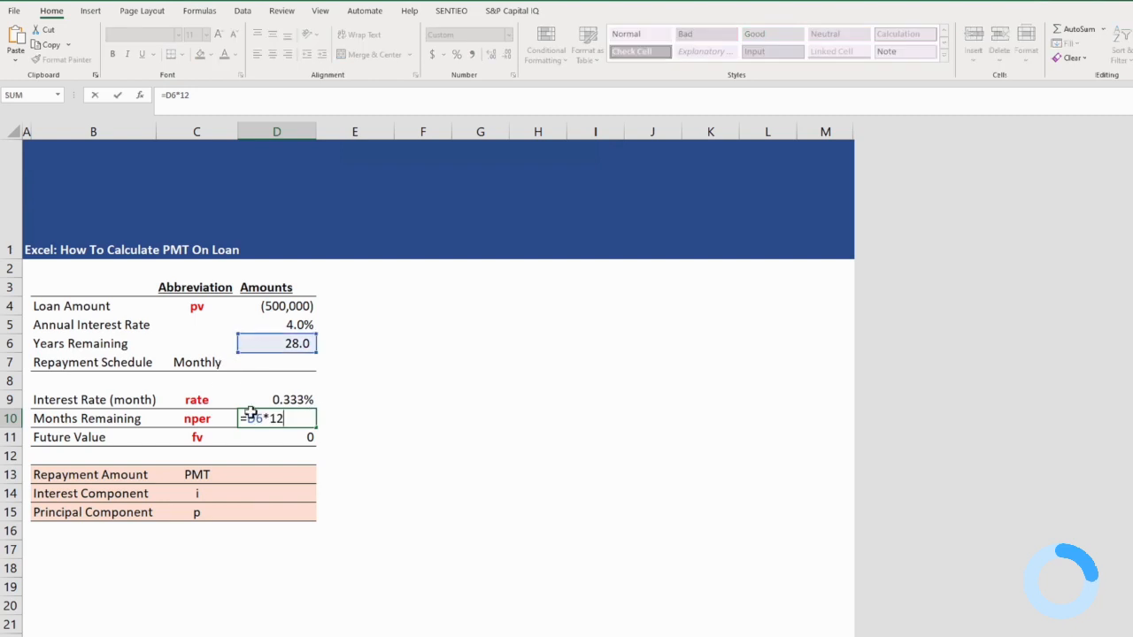
pyautogui.click(350, 416)
pyautogui.click(353, 430)
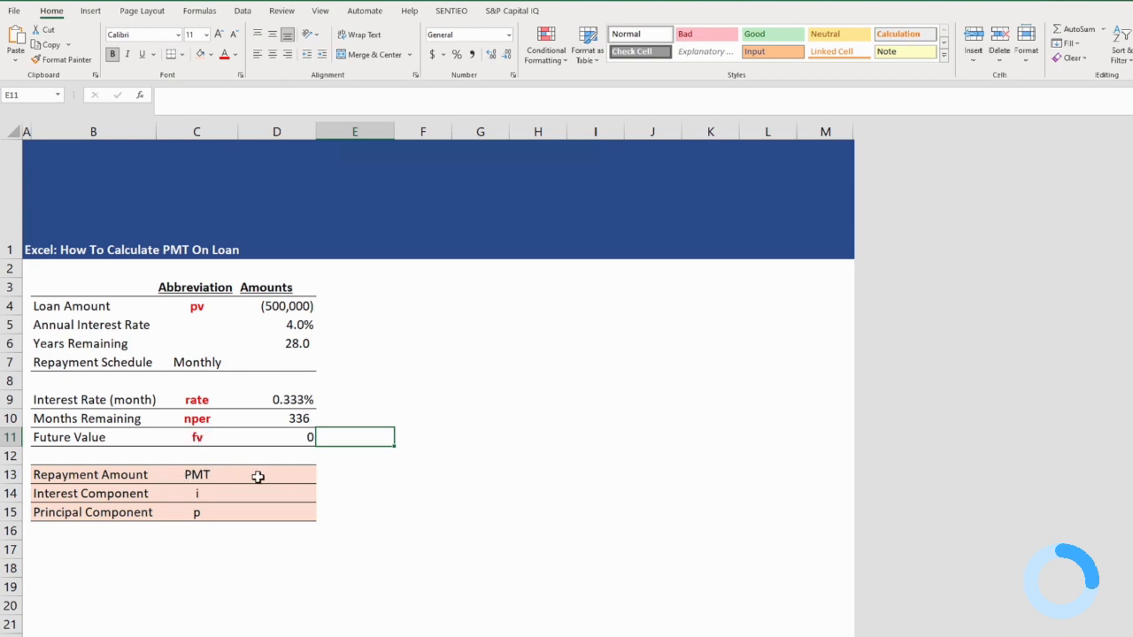
# Calculate the repayment amount in D13 with the formula =PMT(D9,D10,D4,D11,0)
pyautogui.press('Down')
pyautogui.press('Down')
pyautogui.press('Left')
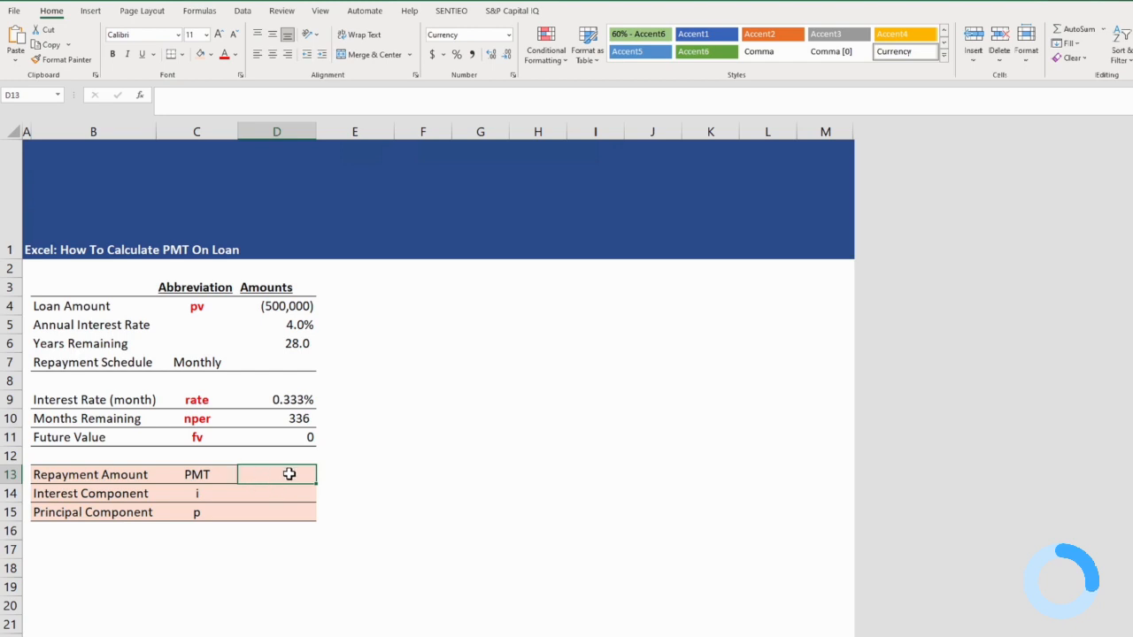
pyautogui.write('=PM')
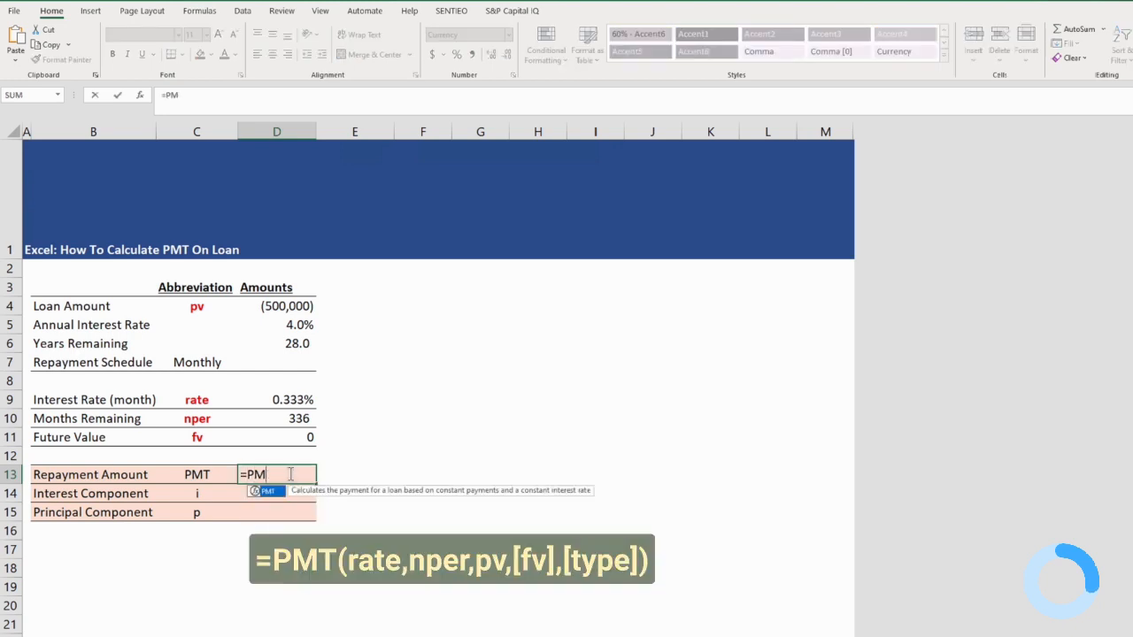
pyautogui.write('T(')
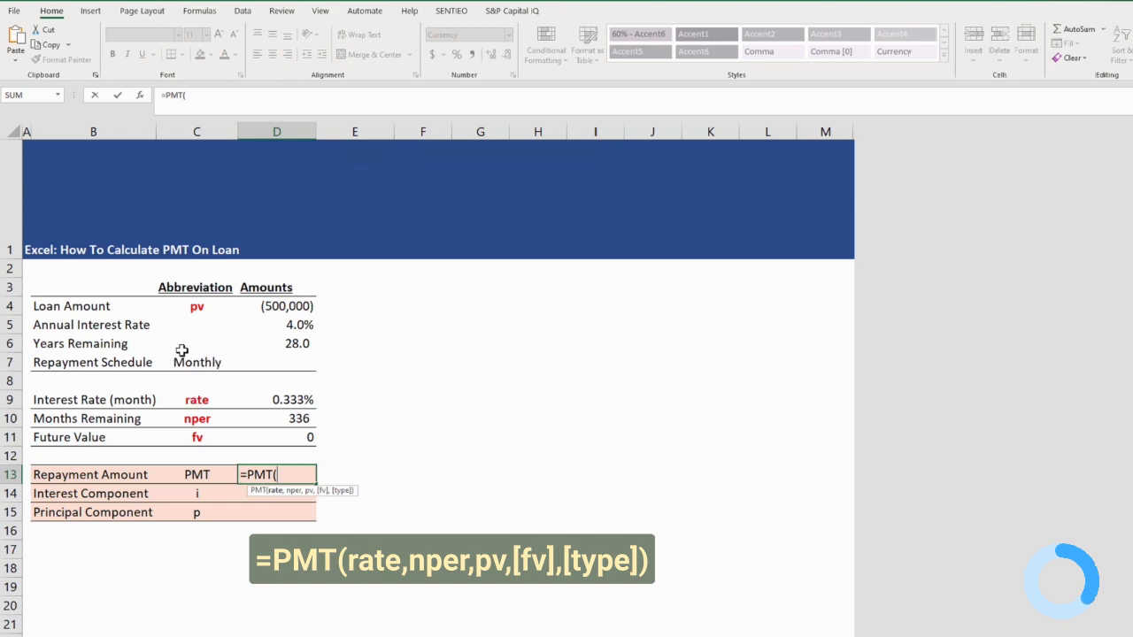
pyautogui.click(193, 400)
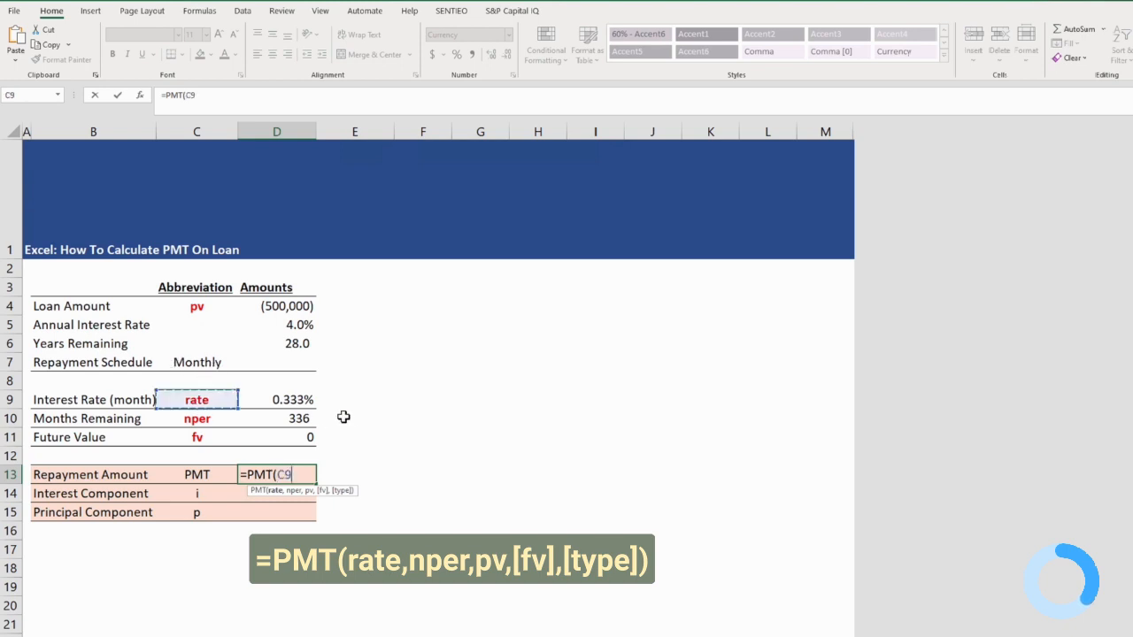
pyautogui.click(292, 402)
pyautogui.write(',')
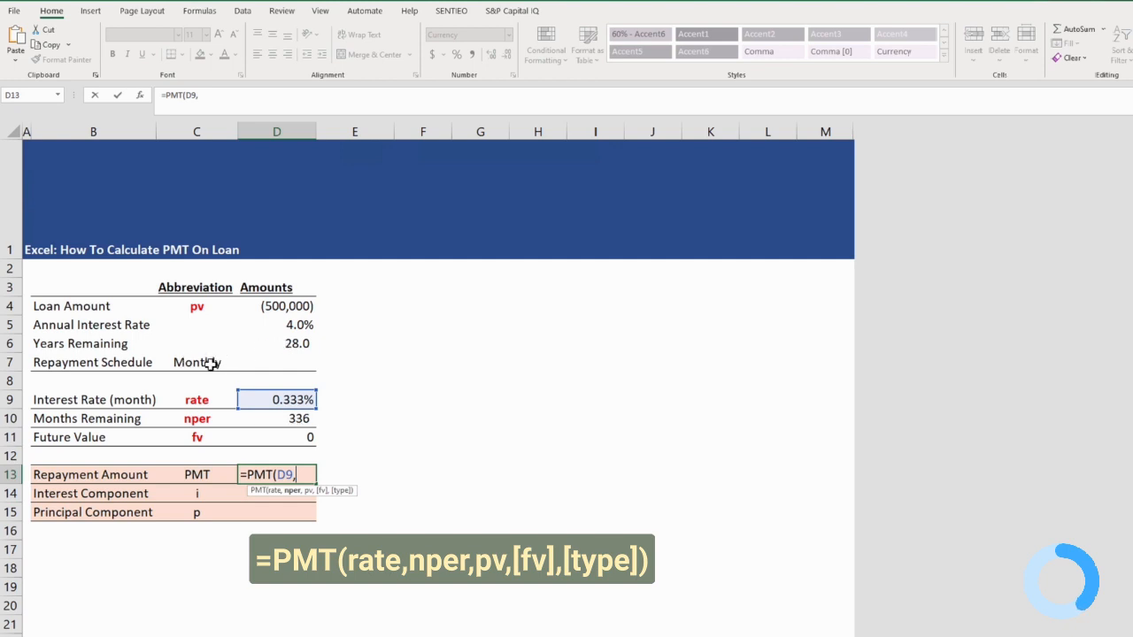
pyautogui.click(291, 420)
pyautogui.write(',')
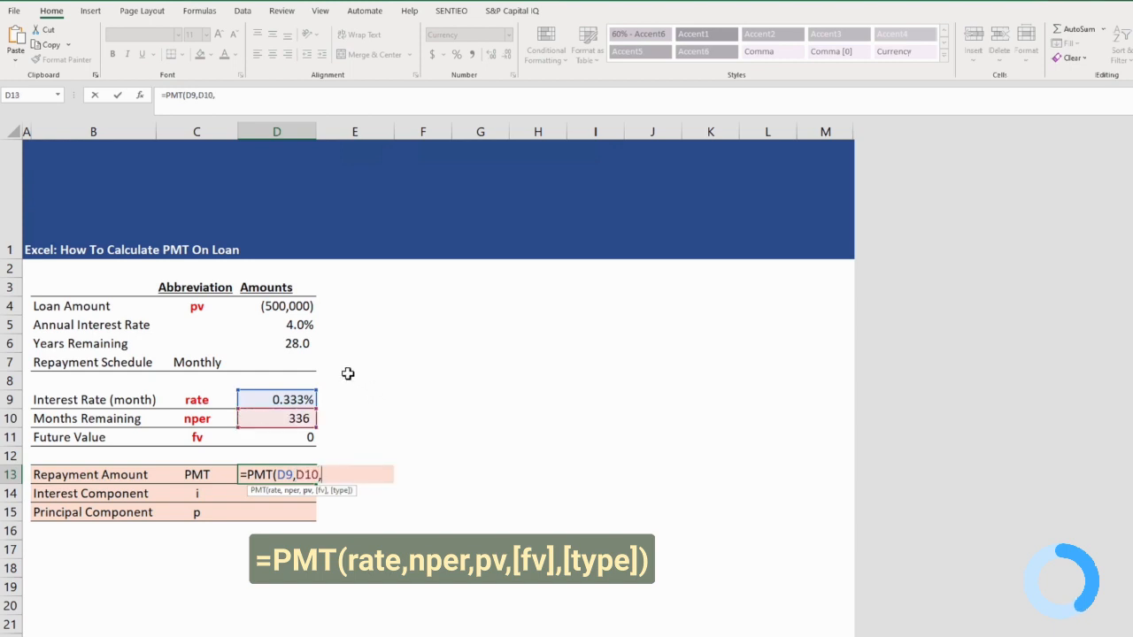
pyautogui.click(287, 305)
pyautogui.write(',')
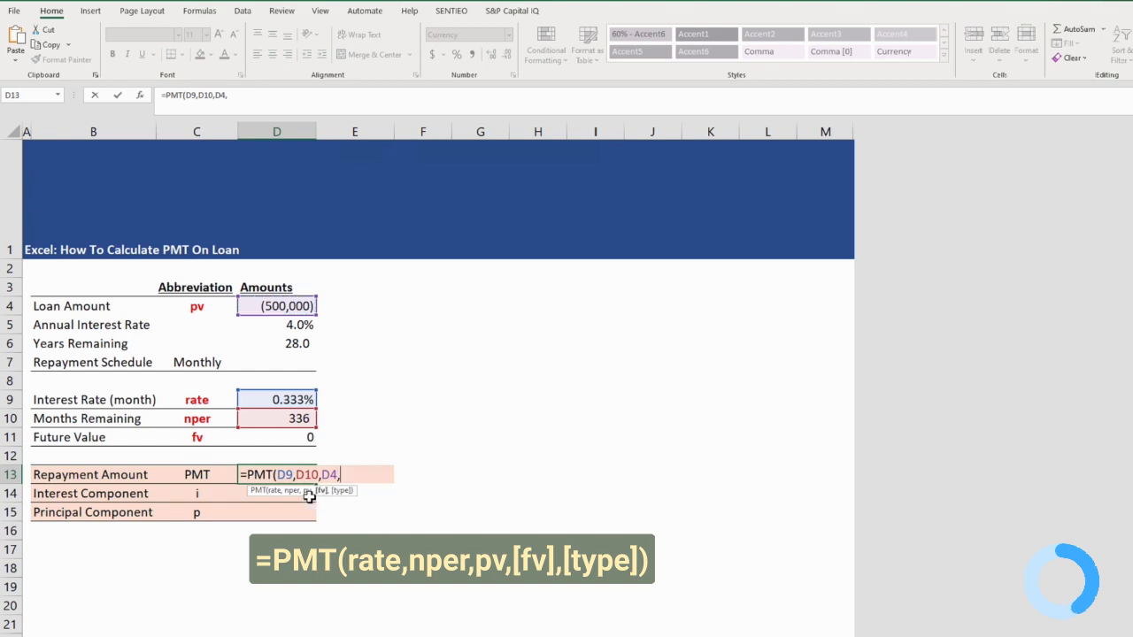
pyautogui.click(283, 437)
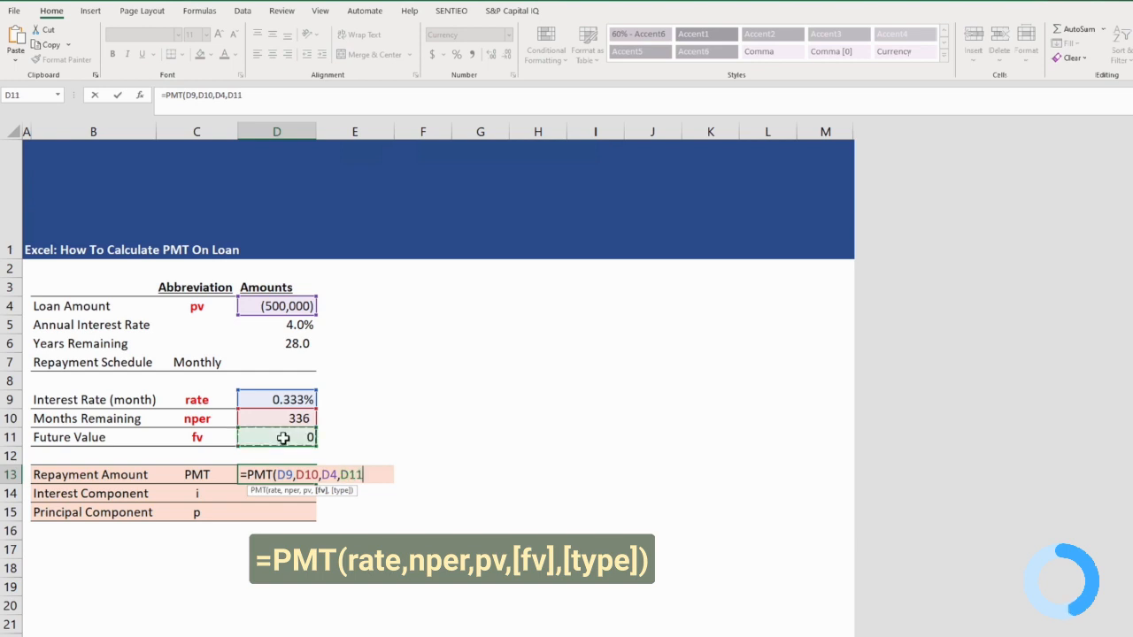
pyautogui.write(',')
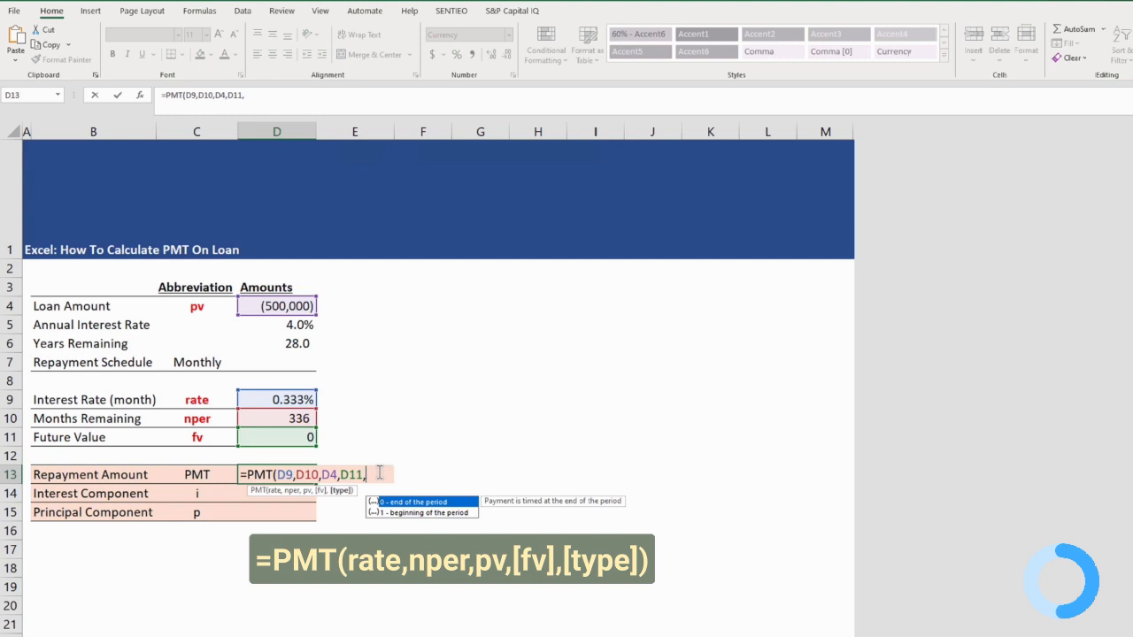
pyautogui.write('0)')
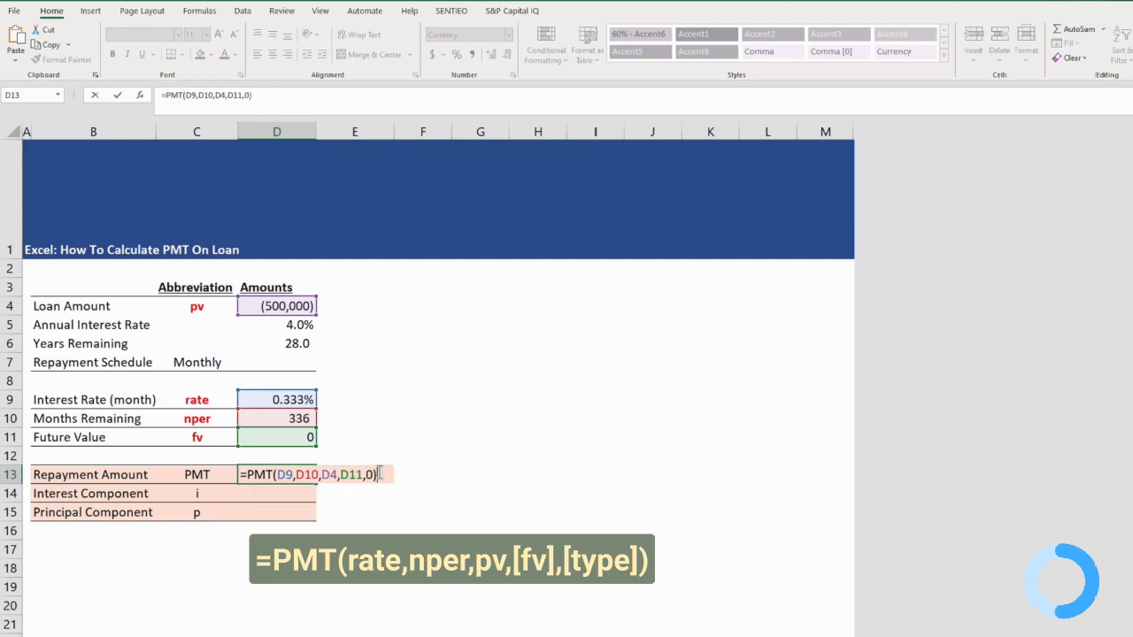
pyautogui.press('Return')
pyautogui.press('Return')
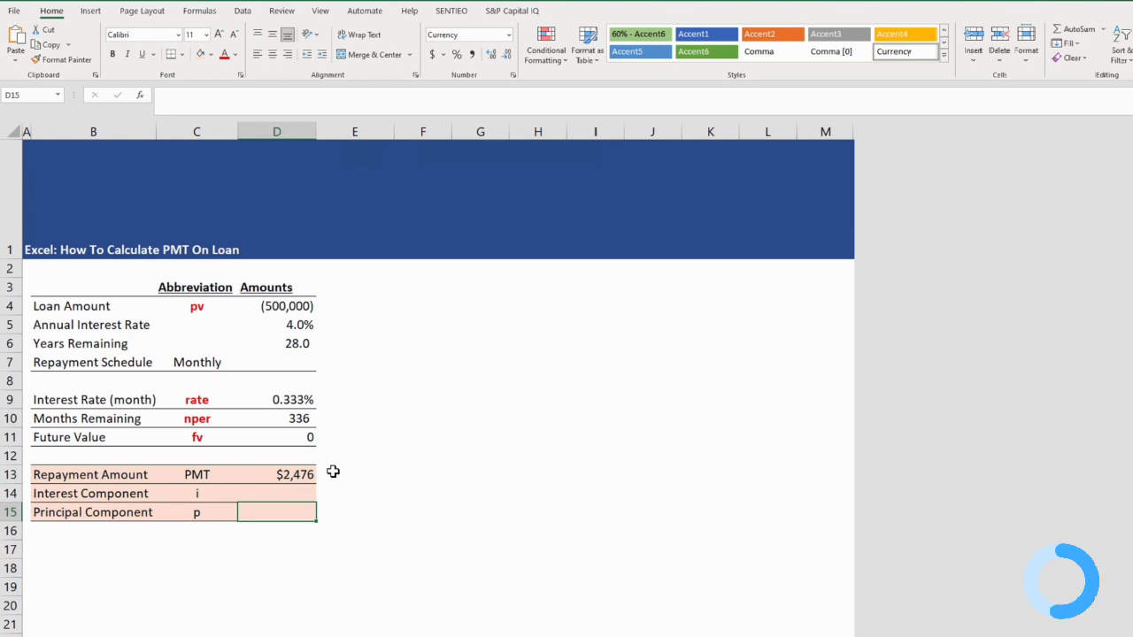
# Calculate the first period's interest component in D14 with the formula =IPMT(D9,1,D10,D4,D11,0)
pyautogui.doubleClick(291, 493)
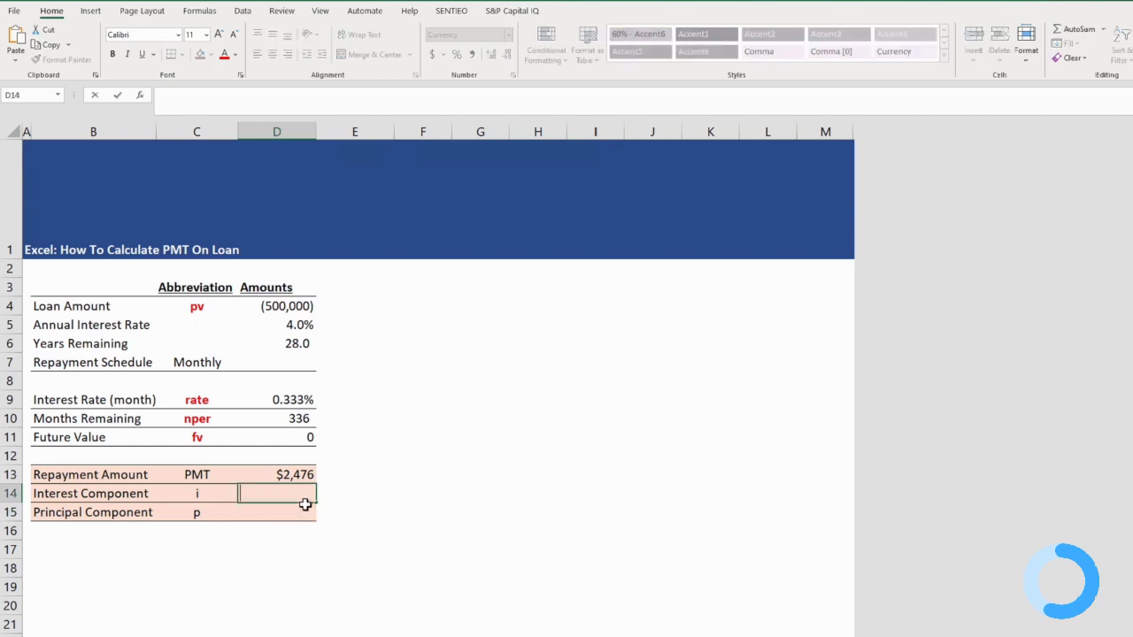
pyautogui.write('=')
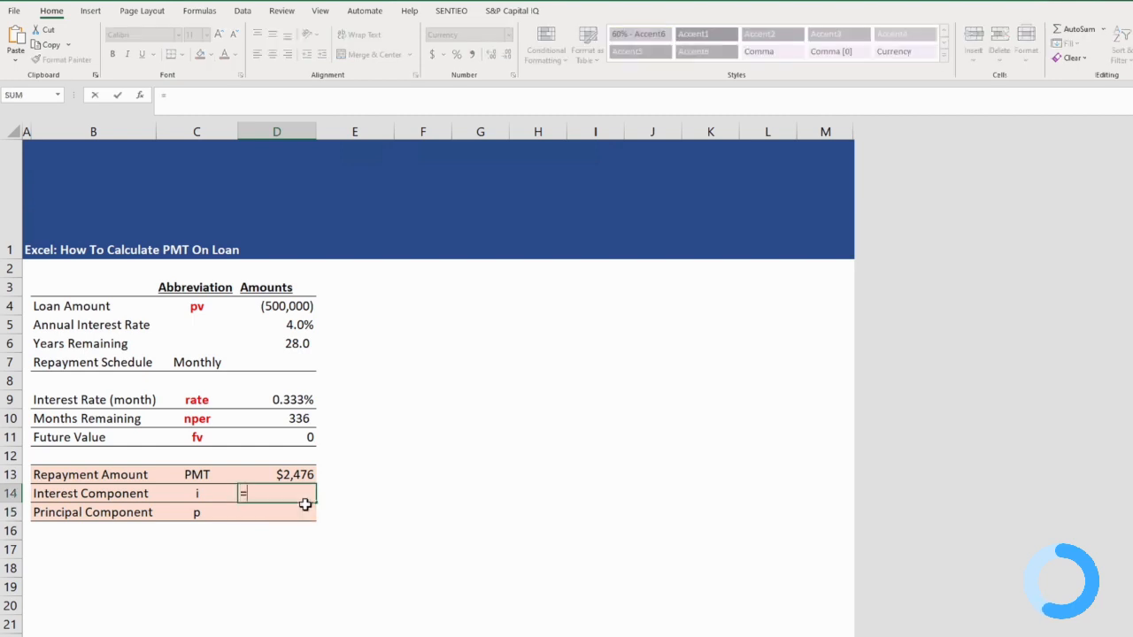
pyautogui.write('IPMT(')
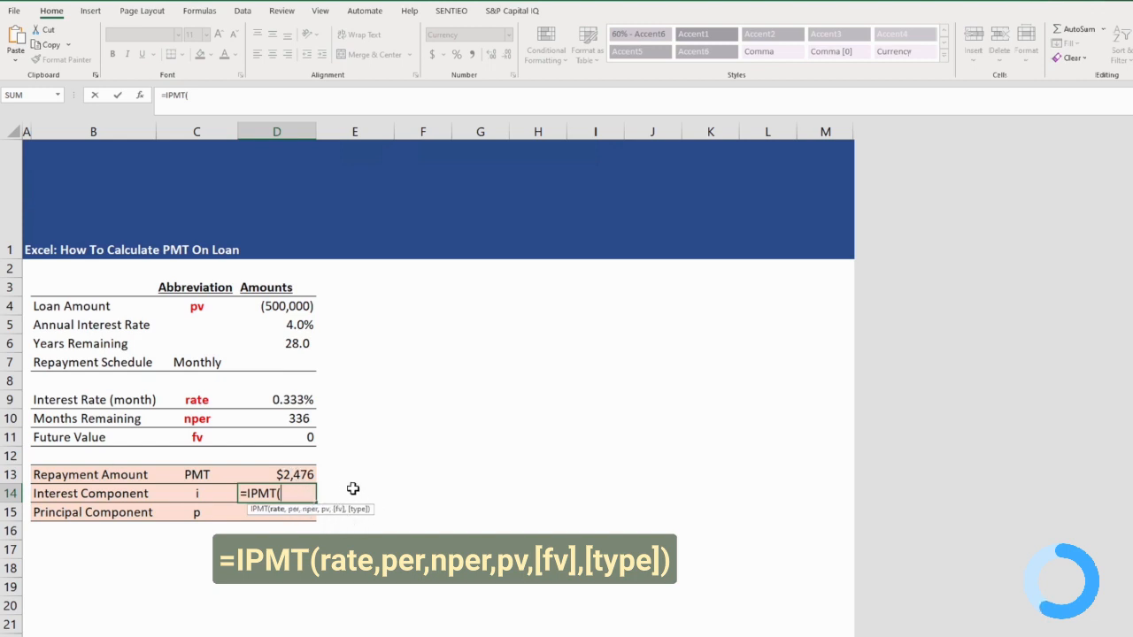
pyautogui.click(294, 401)
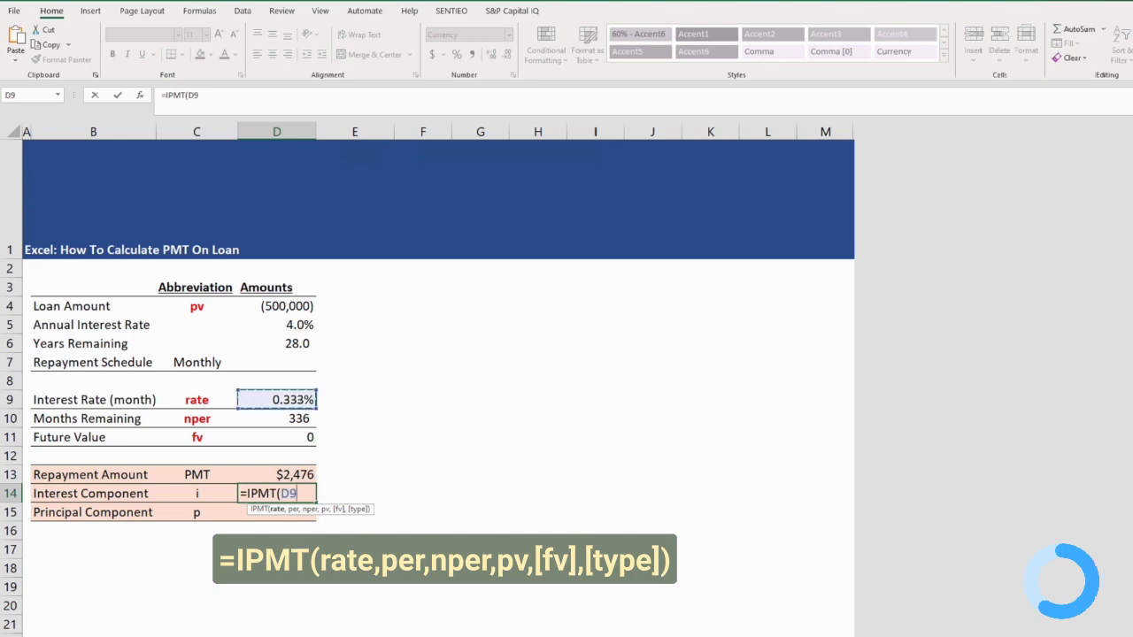
pyautogui.write(',')
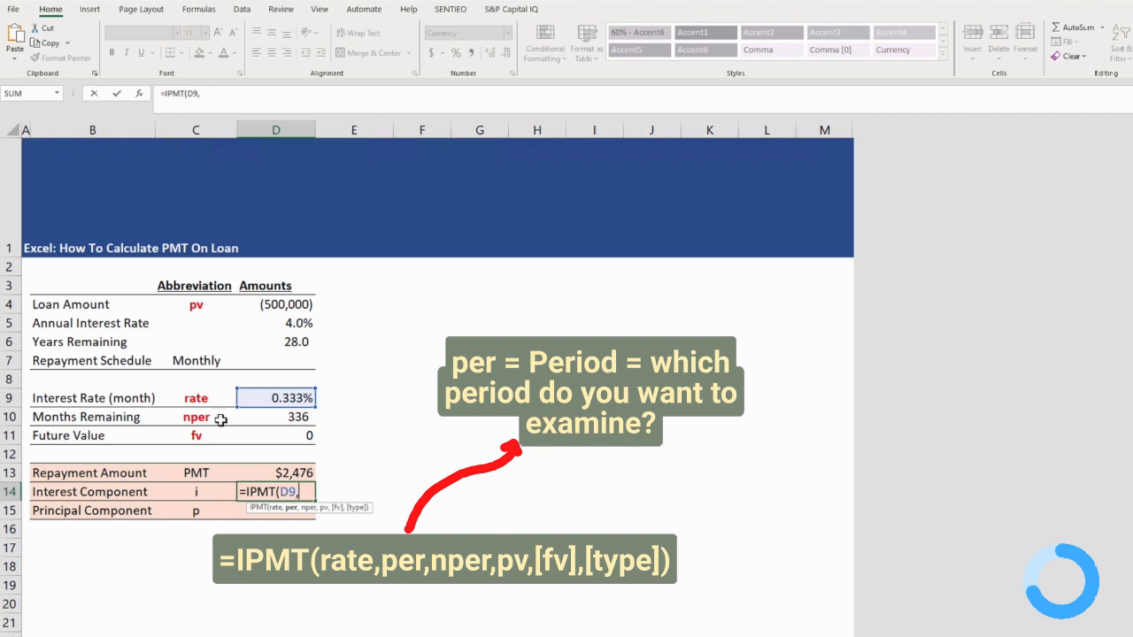
pyautogui.click(329, 484)
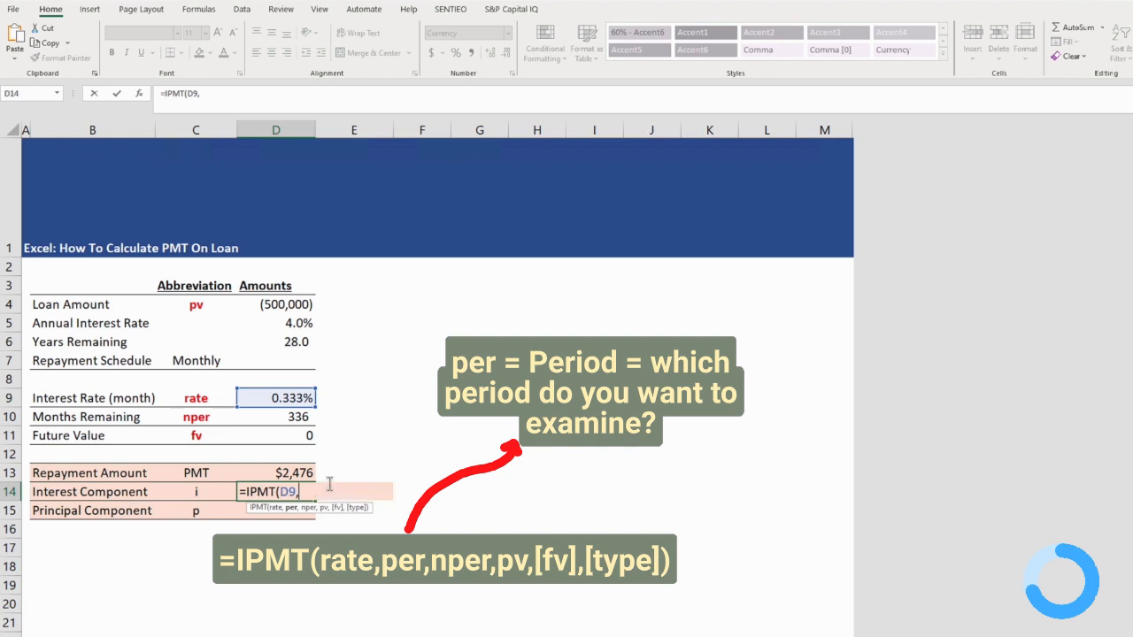
pyautogui.write('1,')
pyautogui.click(293, 418)
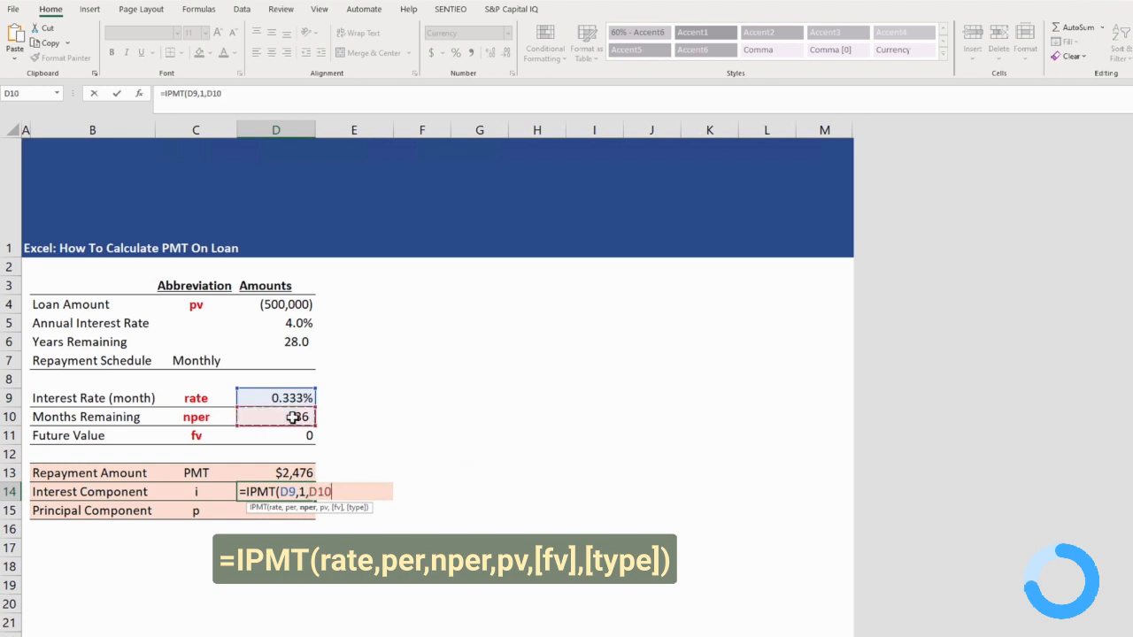
pyautogui.write(',')
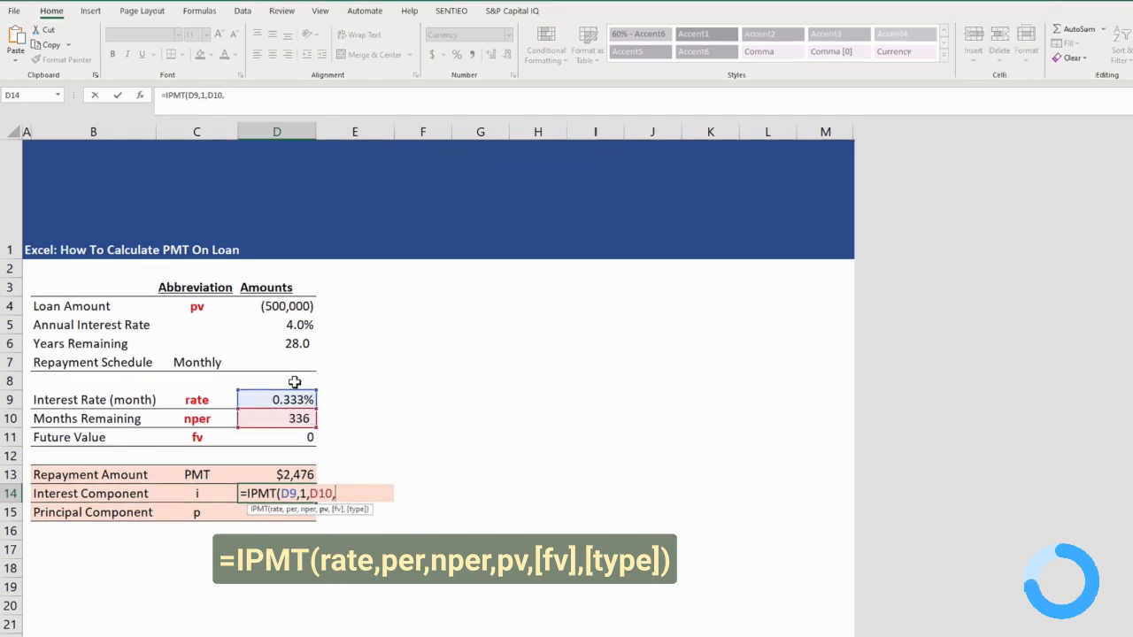
pyautogui.click(292, 305)
pyautogui.write(',')
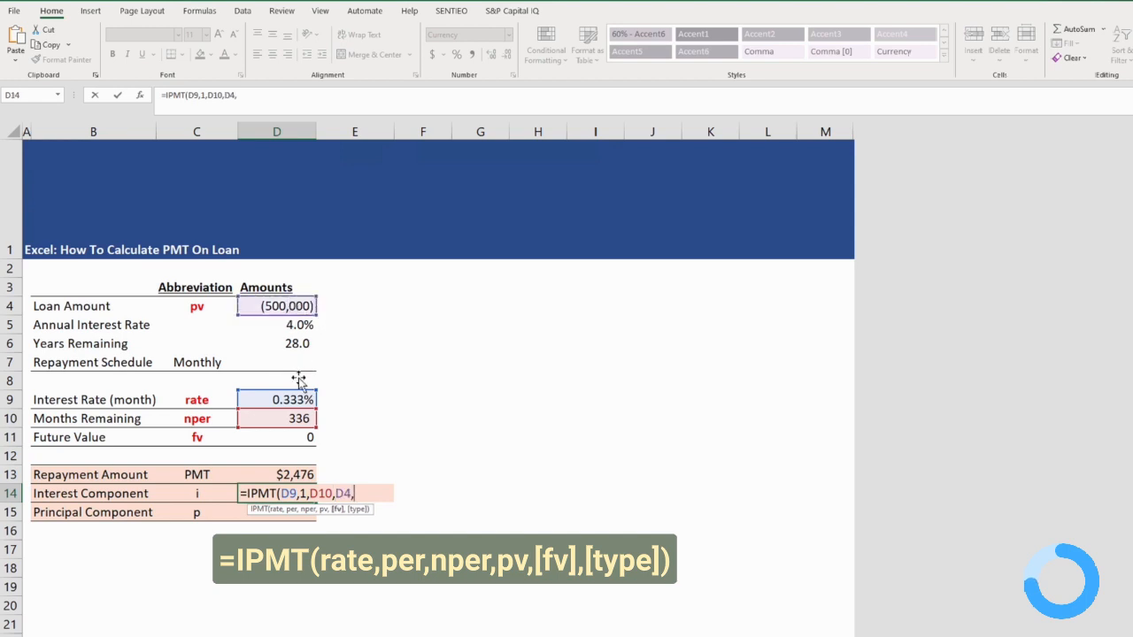
pyautogui.click(279, 440)
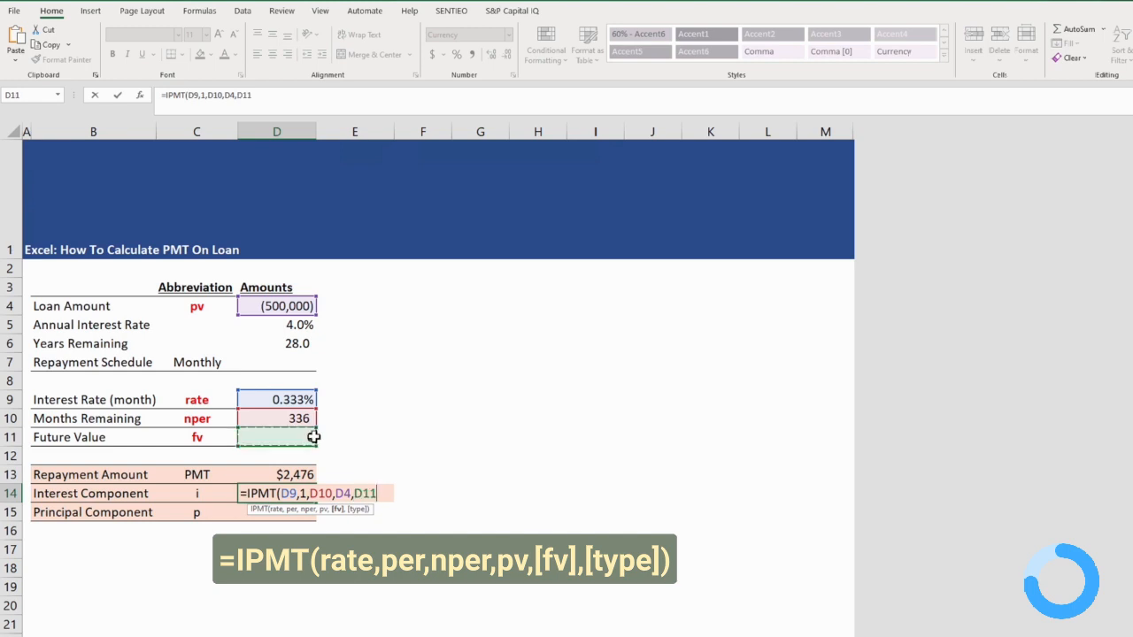
pyautogui.write(',')
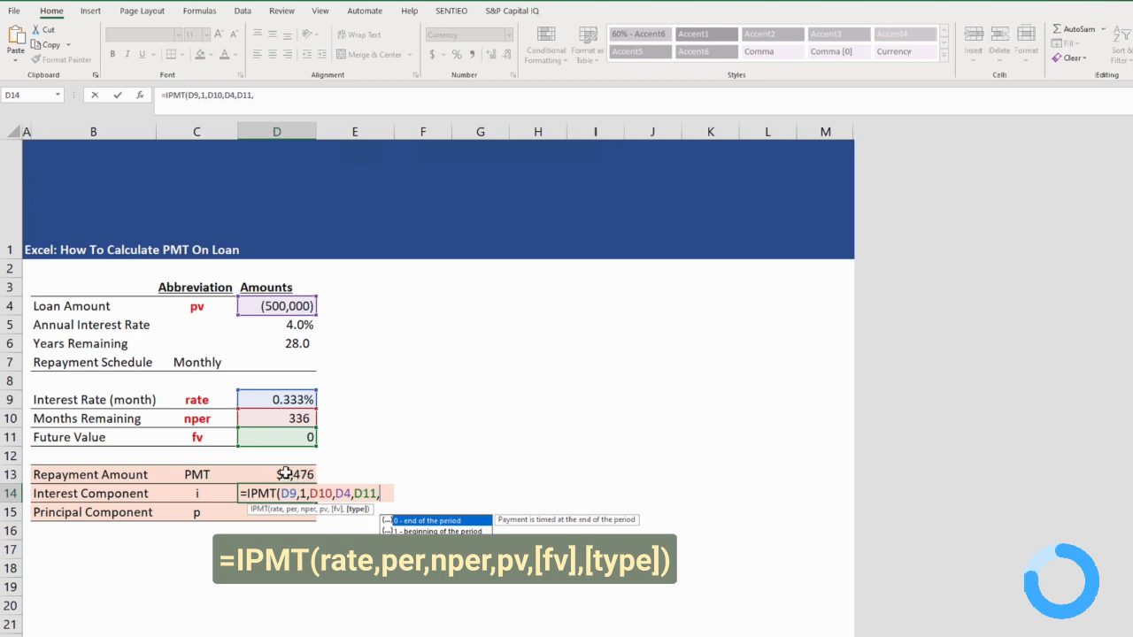
pyautogui.write('0)')
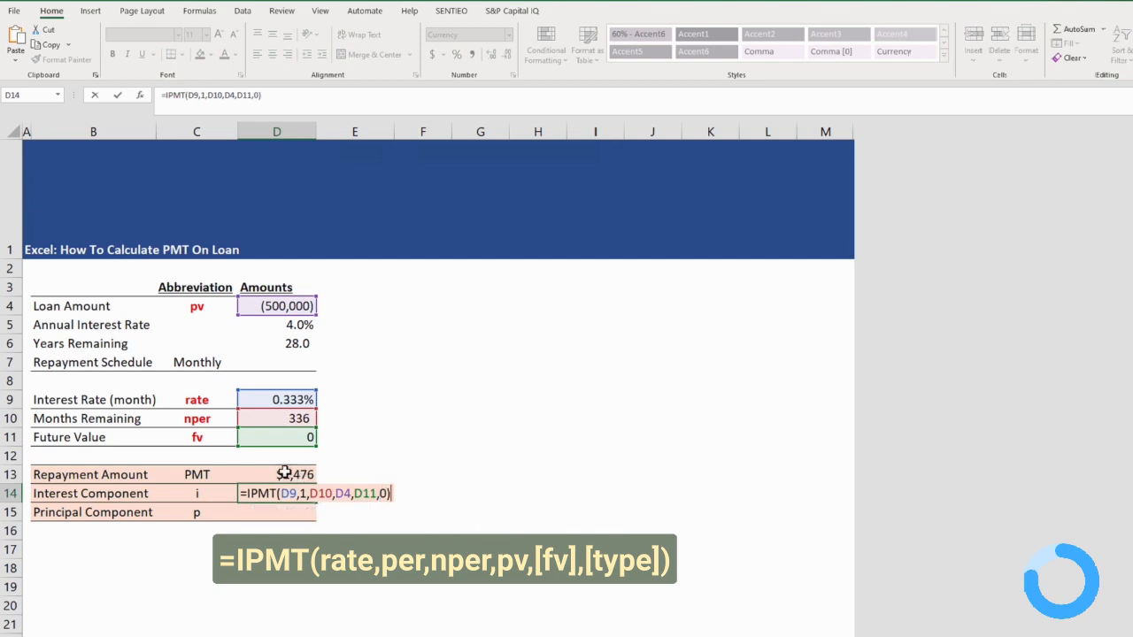
pyautogui.press('Return')
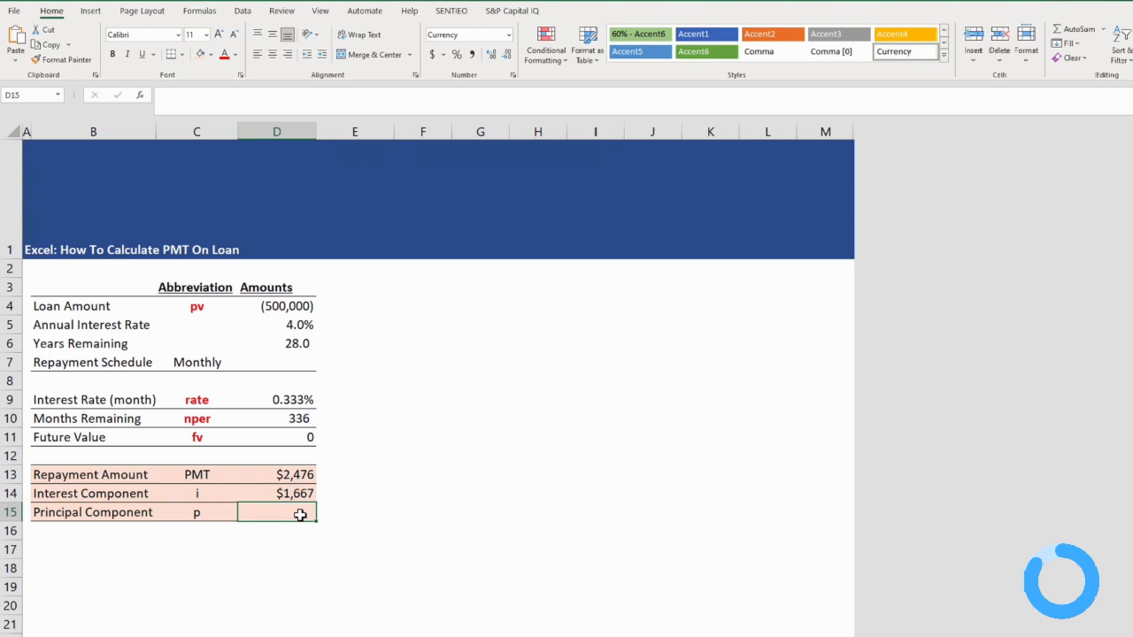
# Calculate the first period's principal component in D15 with the formula =PPMT(D9,1,D10,D4,D11,0)
pyautogui.write('=P')
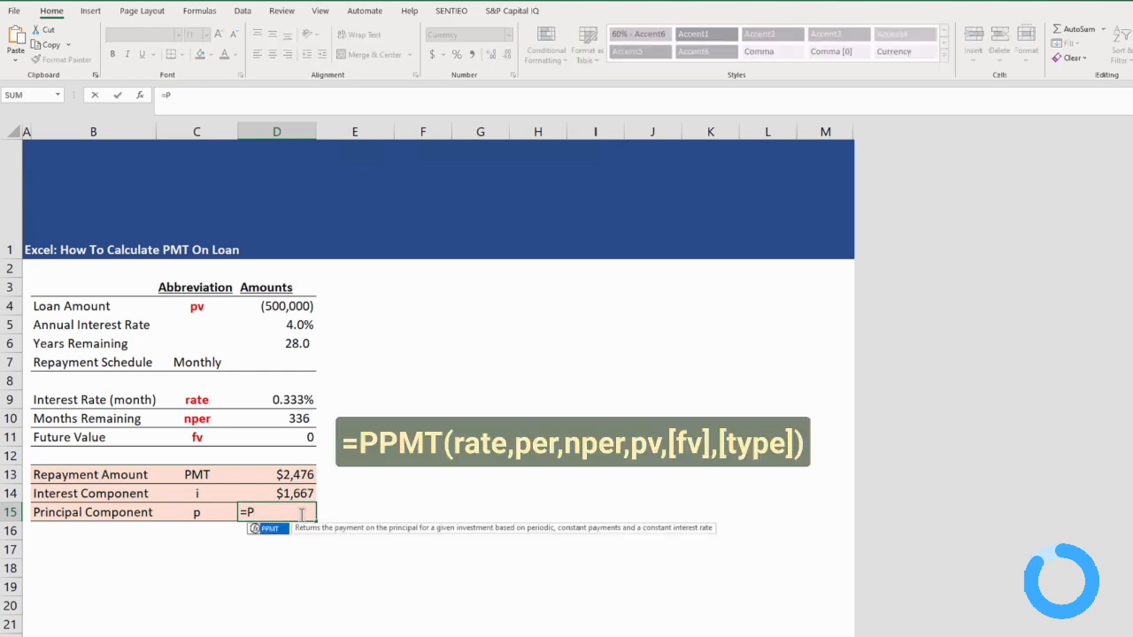
pyautogui.write('PMT(')
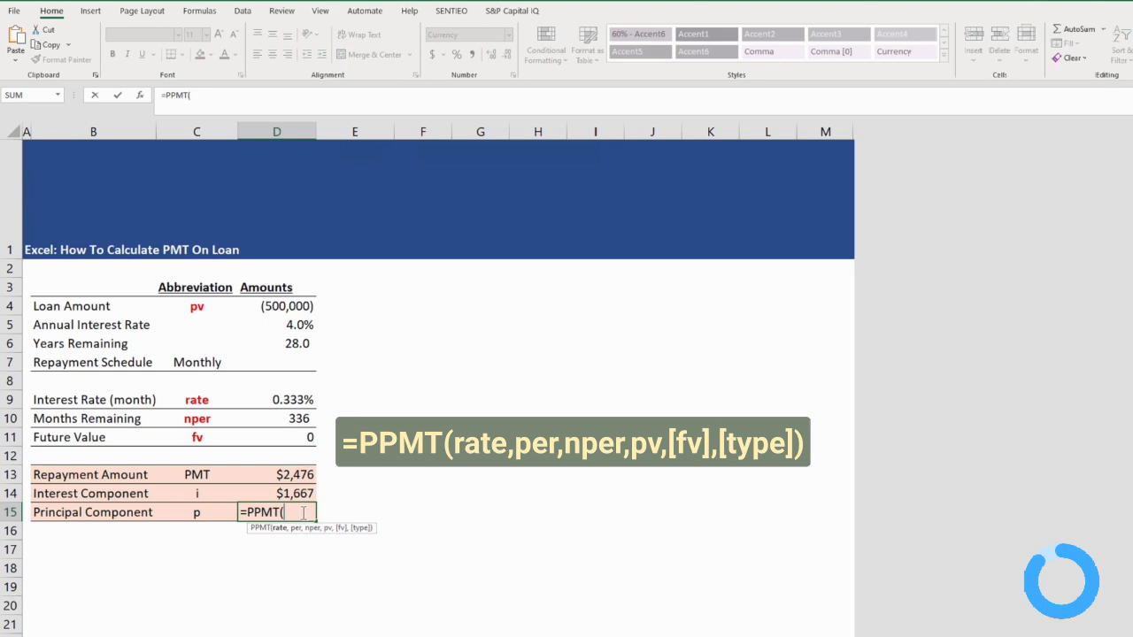
pyautogui.click(294, 401)
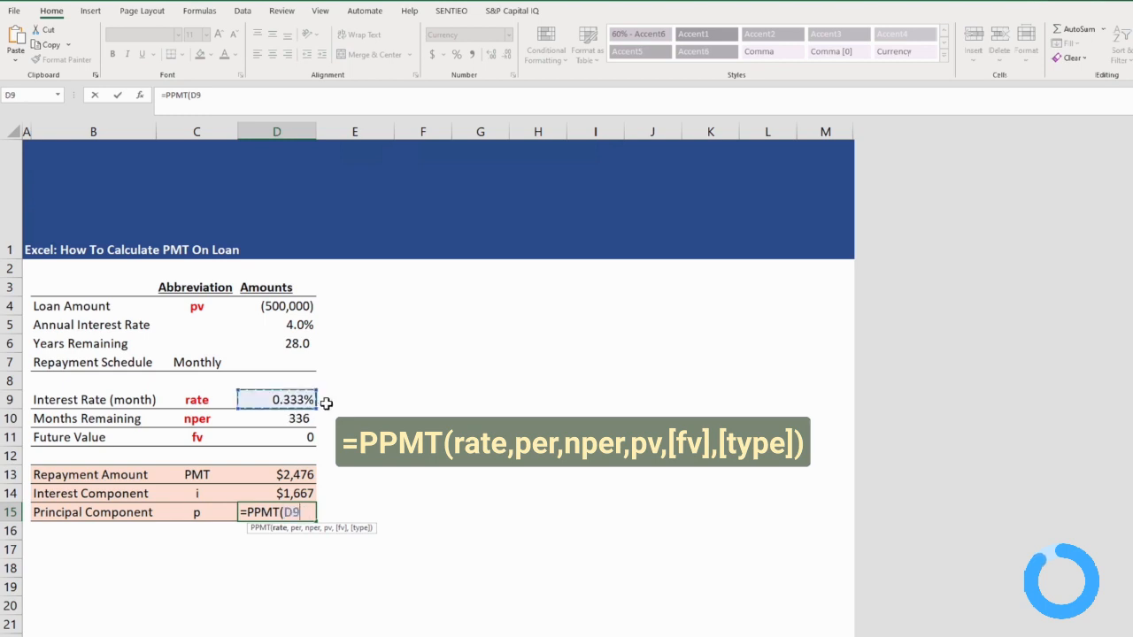
pyautogui.write(',')
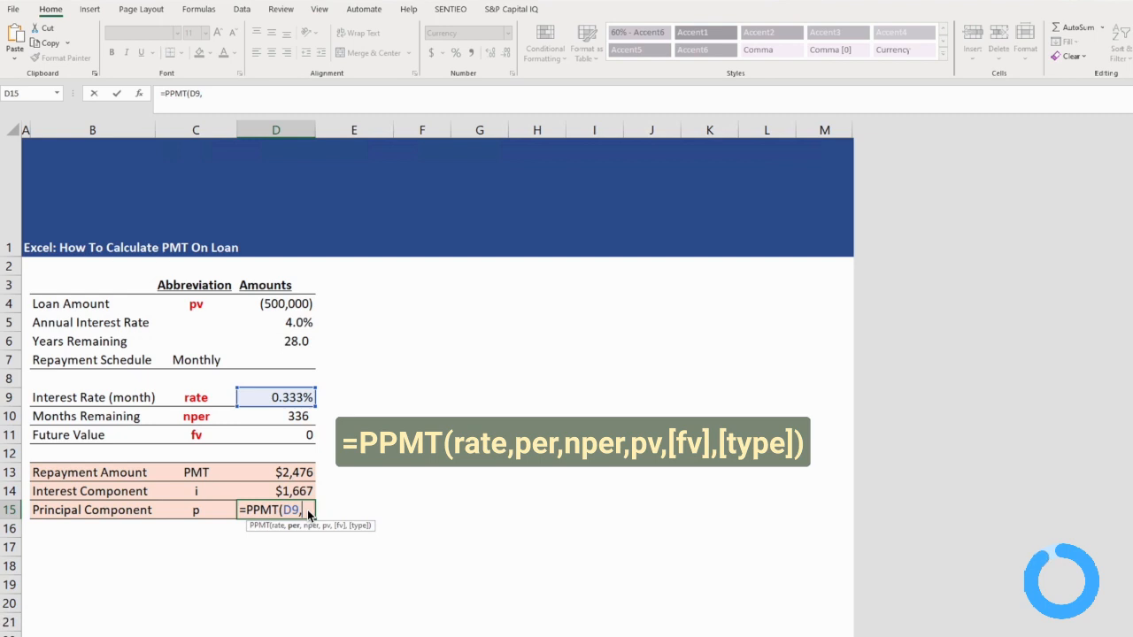
pyautogui.write('1,')
pyautogui.click(265, 418)
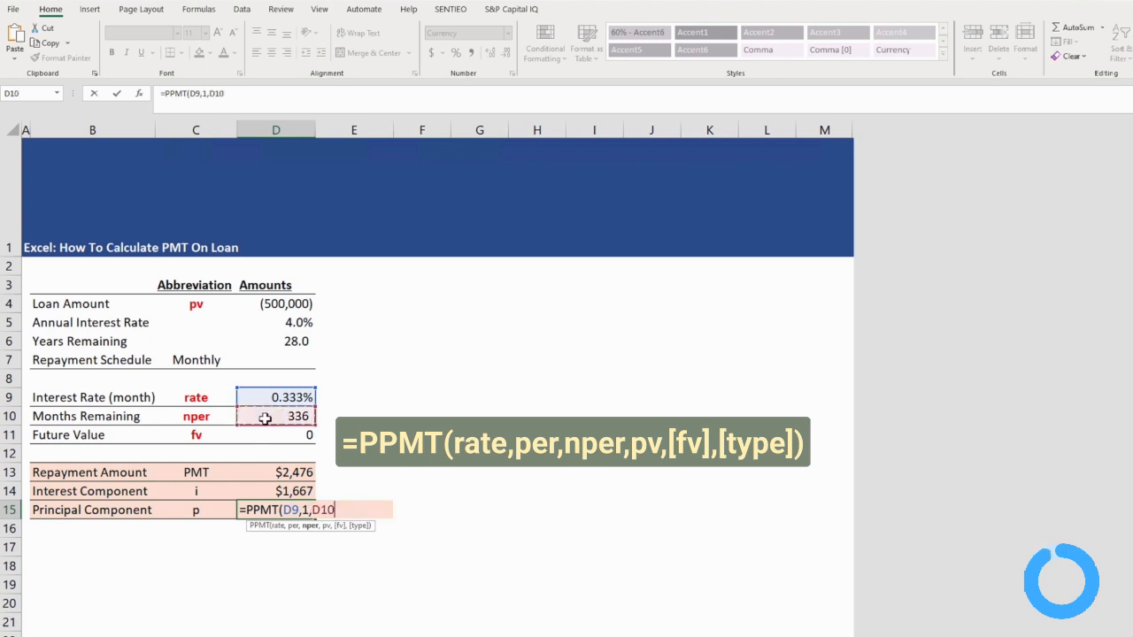
pyautogui.write(',')
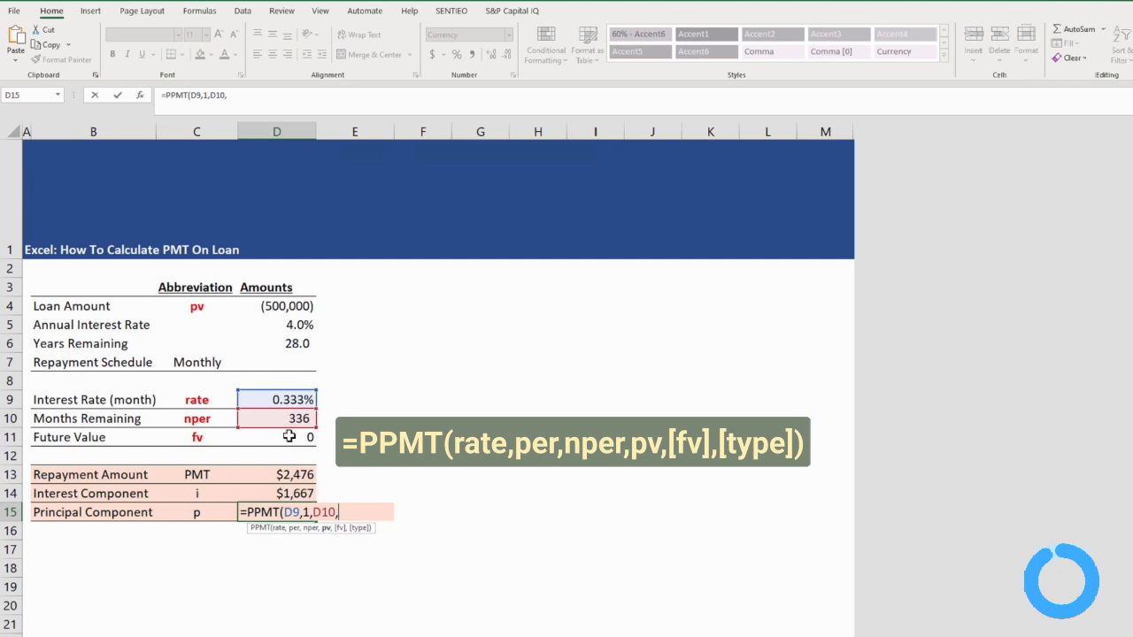
pyautogui.click(277, 306)
pyautogui.write(',')
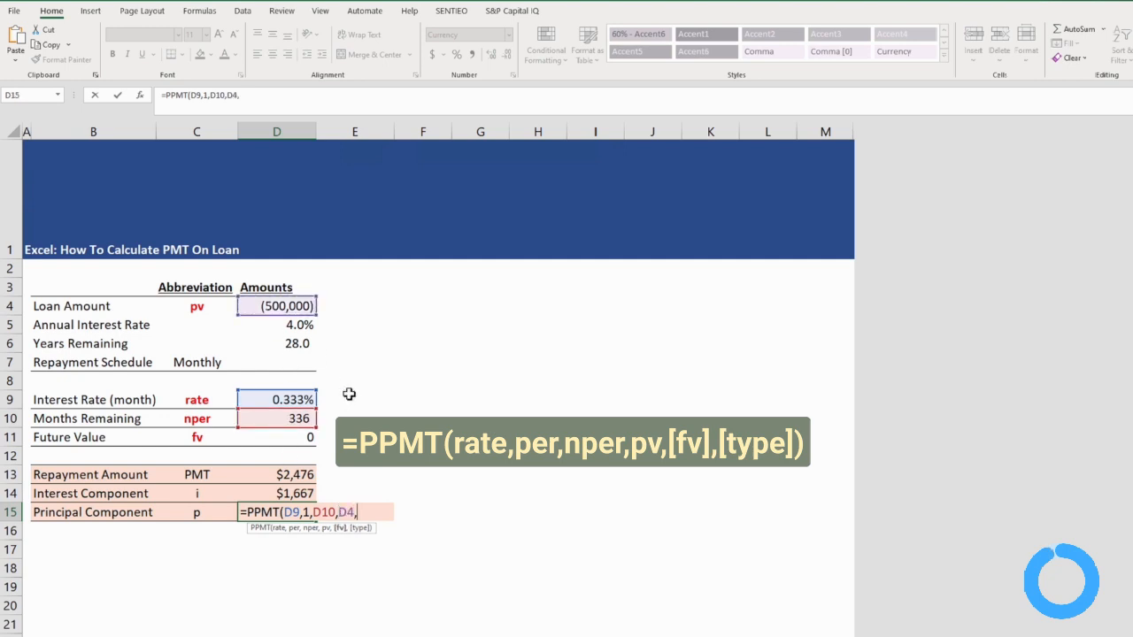
pyautogui.click(299, 435)
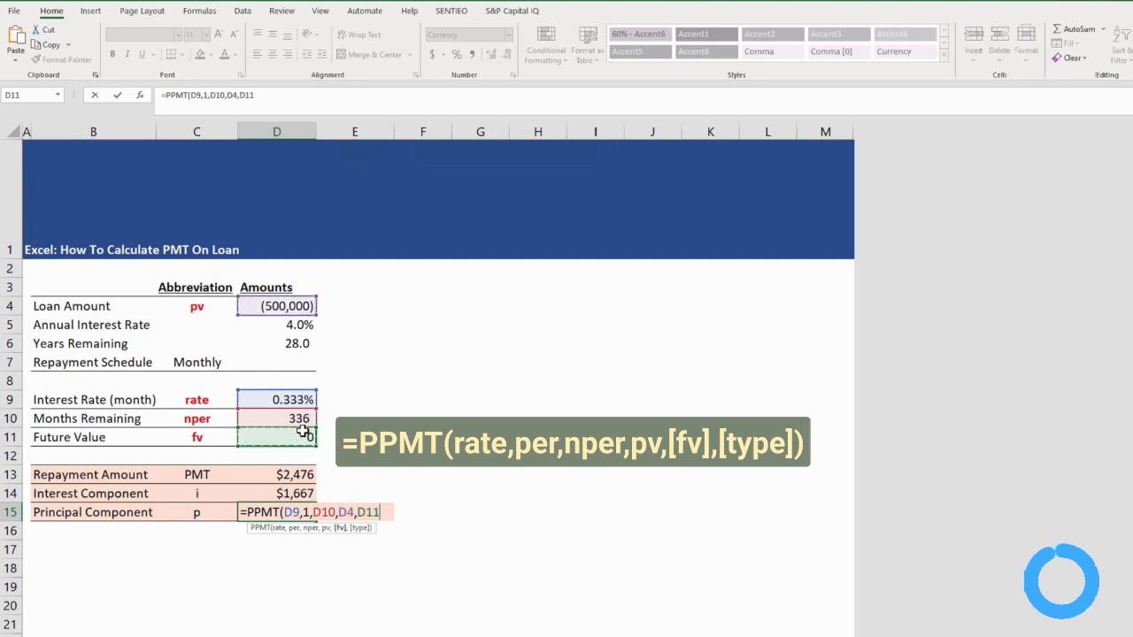
pyautogui.write(',')
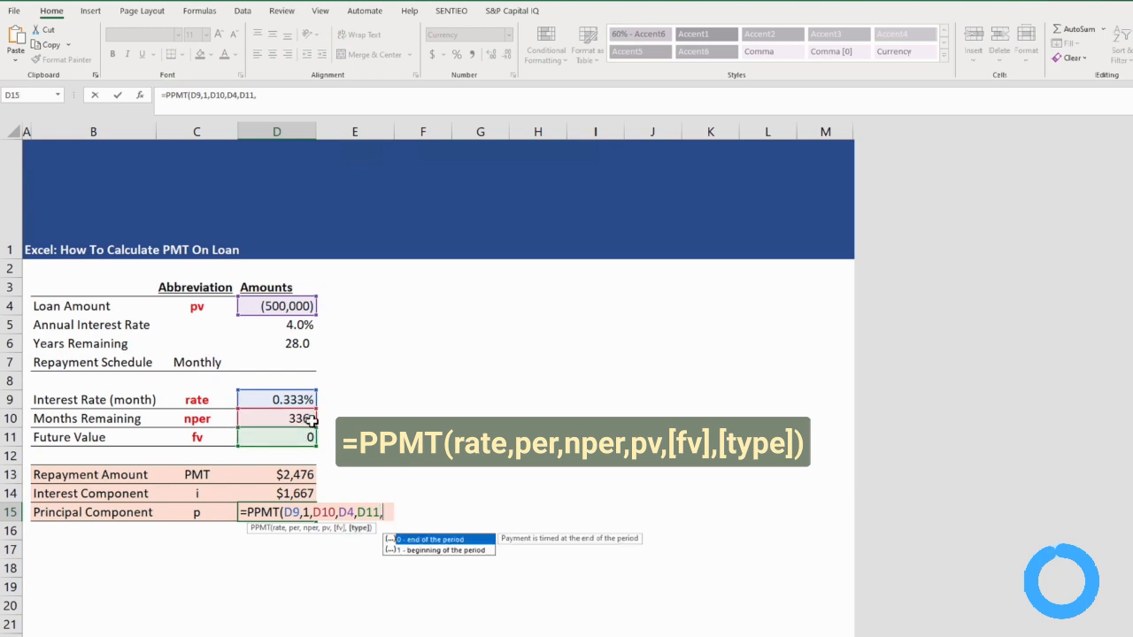
pyautogui.write('0)')
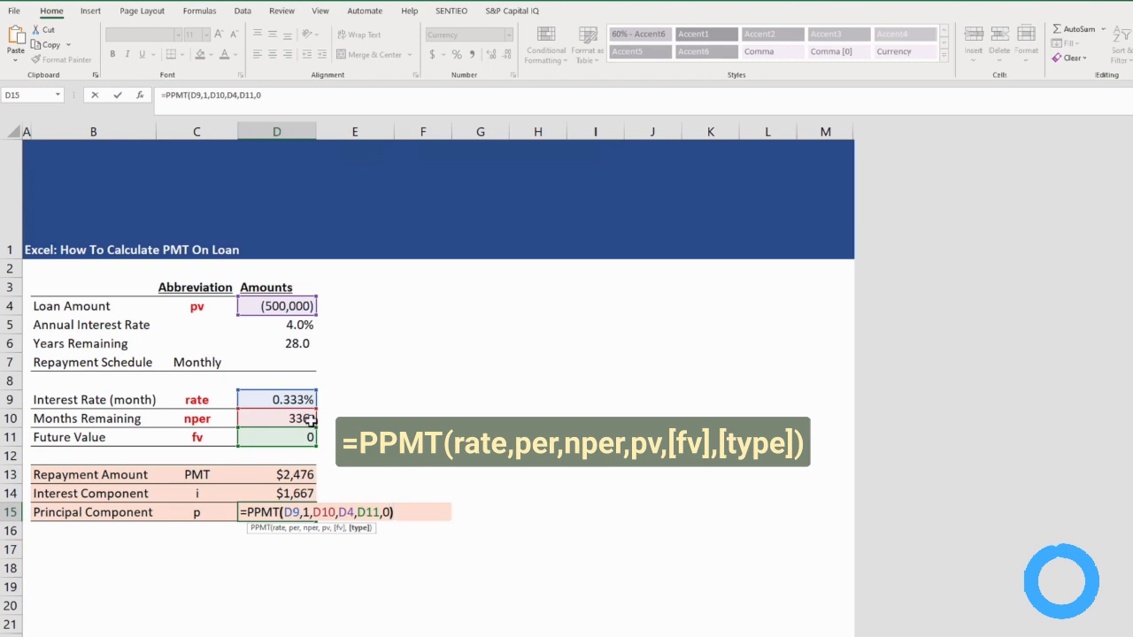
pyautogui.press('Return')
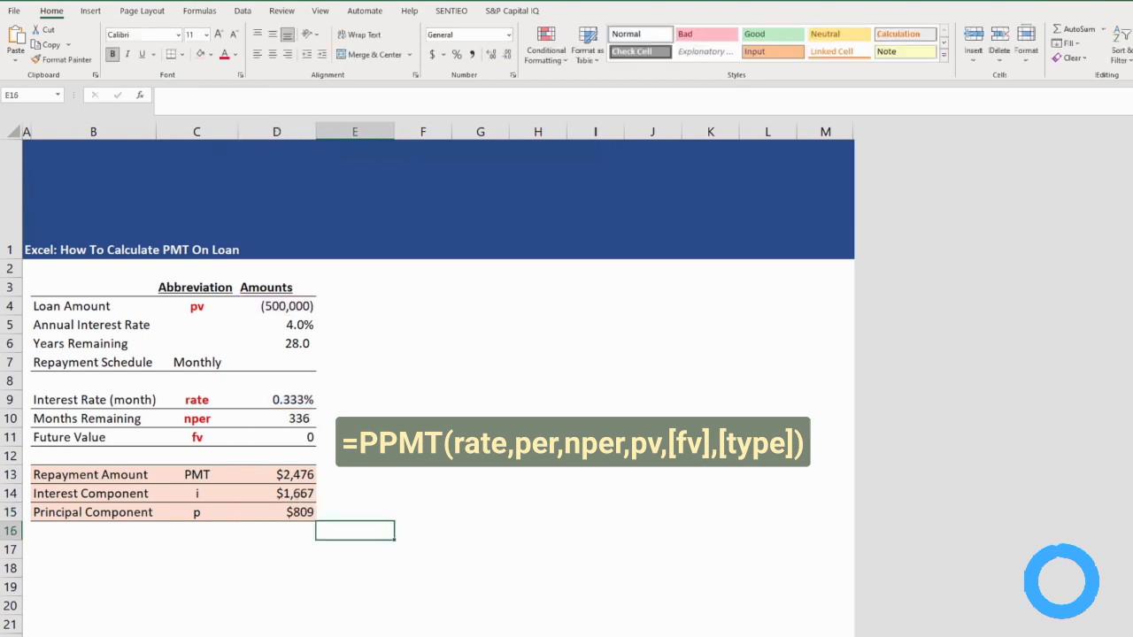
# Add the interest and principal components in D17 with the formula =D14+D15
pyautogui.click(303, 499)
pyautogui.click(299, 517)
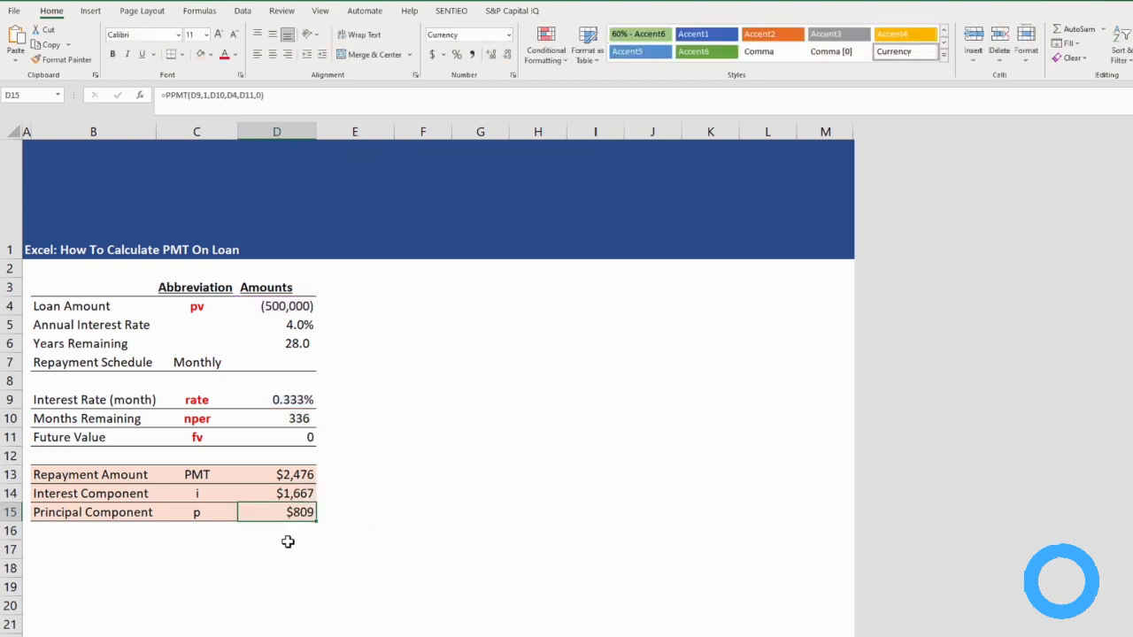
pyautogui.click(297, 546)
pyautogui.write('=')
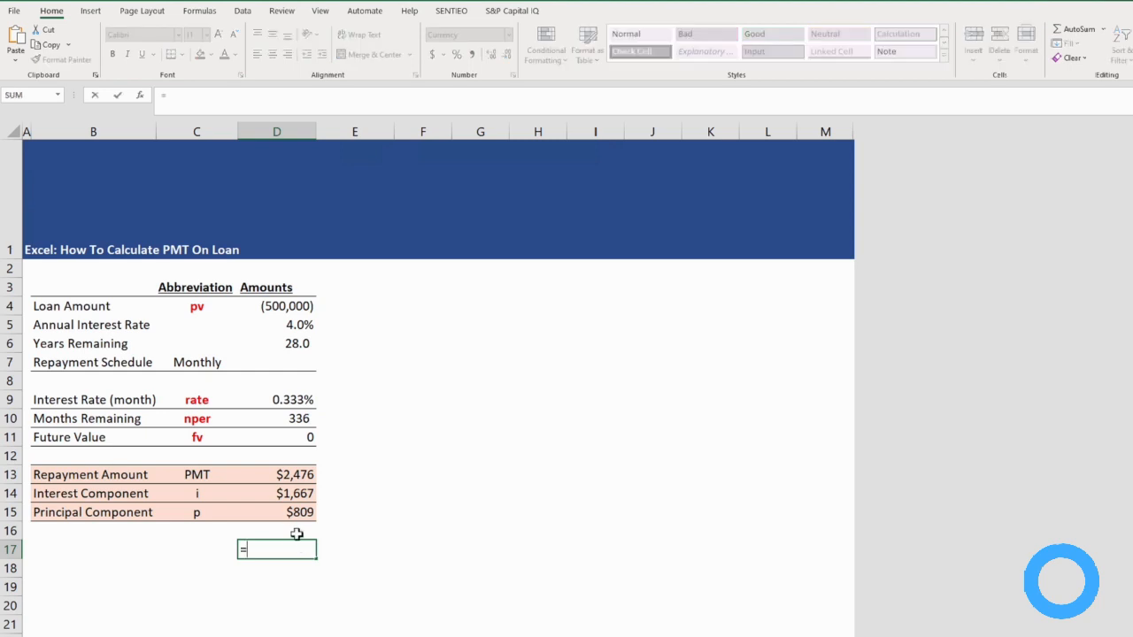
pyautogui.click(284, 493)
pyautogui.write('+')
pyautogui.click(271, 511)
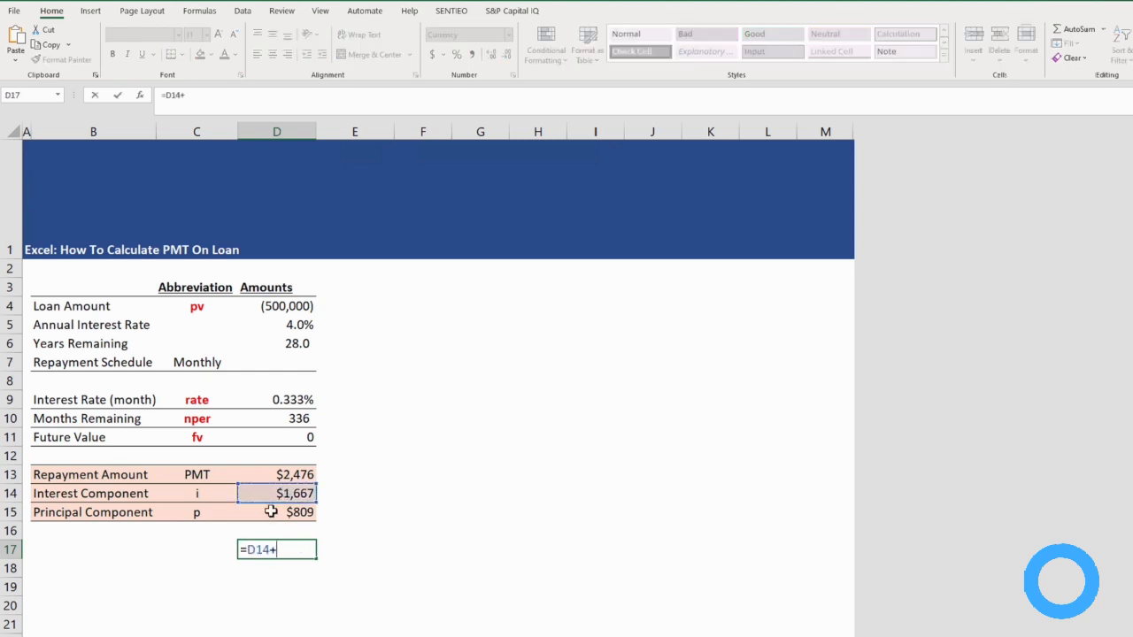
pyautogui.press('Return')
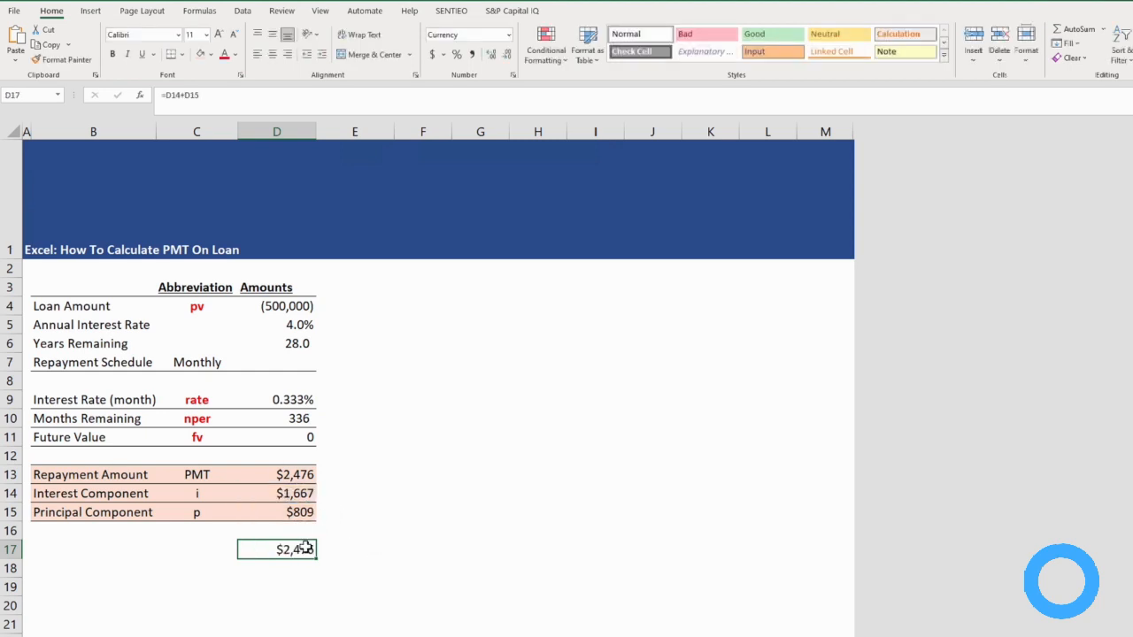